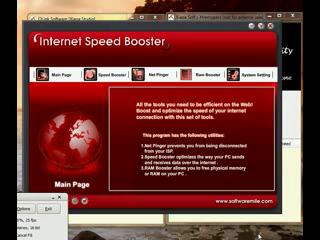
Step: On the Net Pinger page, tick Enable Pinger and Play Sound on Ping
{"action": "left_click", "coordinate": [48, 210]}
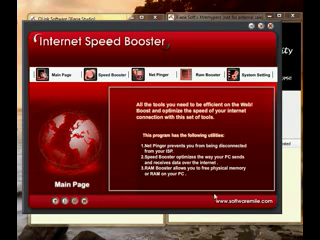
{"action": "left_click_drag", "start_coordinate": [172, 33], "coordinate": [177, 38]}
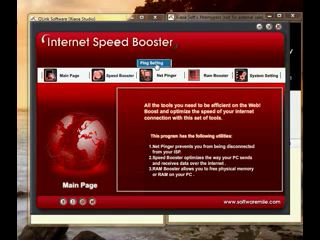
{"action": "left_click", "coordinate": [171, 66]}
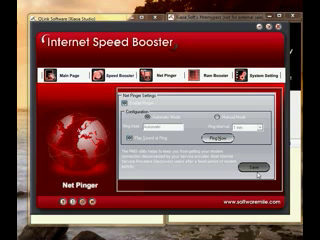
{"action": "left_click", "coordinate": [121, 103]}
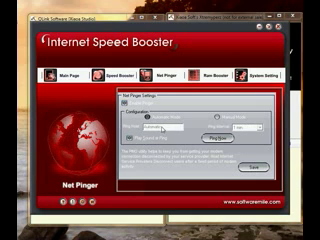
{"action": "left_click", "coordinate": [129, 138]}
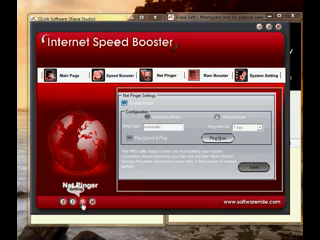
{"action": "left_click", "coordinate": [82, 202]}
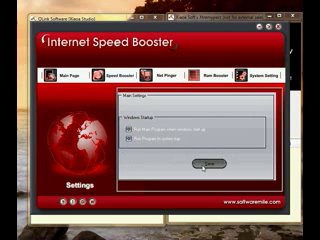
{"action": "left_click", "coordinate": [155, 72]}
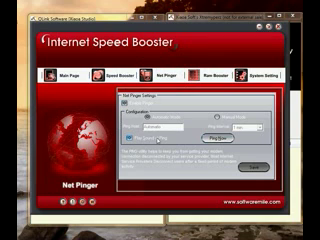
Step: Check the startup options in Main Settings, then close Internet Speed Booster
{"action": "left_click", "coordinate": [82, 203]}
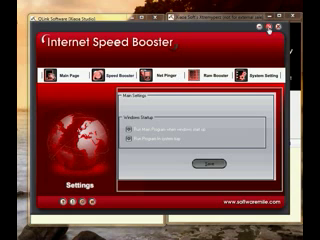
{"action": "left_click", "coordinate": [272, 30]}
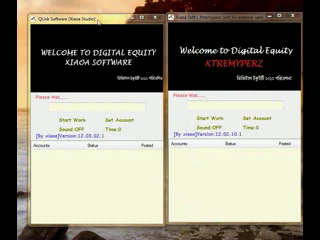
Step: Start work on the accounts in both the QLink and Xtremypers tools
{"action": "left_click", "coordinate": [72, 117]}
{"action": "left_click", "coordinate": [210, 118]}
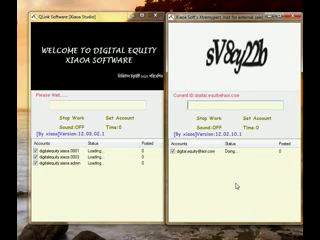
{"action": "type", "text": "sV8"}
{"action": "type", "text": "cy22b"}
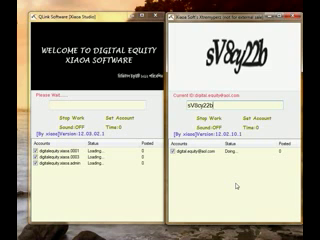
Step: Submit captcha answers in Xtremypers, then QLink, then a new one in Xtremypers
{"action": "key", "text": "Return"}
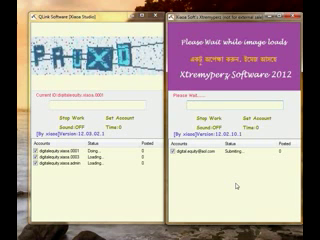
{"action": "left_click", "coordinate": [92, 107]}
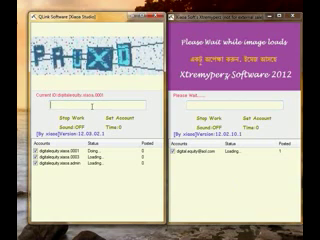
{"action": "type", "text": "PR"}
{"action": "type", "text": "LE"}
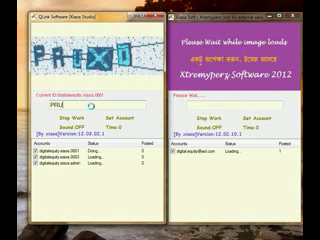
{"action": "type", "text": "XD"}
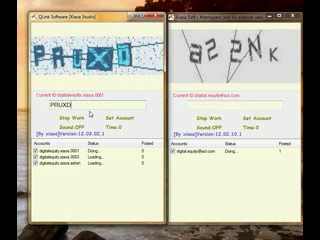
{"action": "key", "text": "Return"}
{"action": "left_click", "coordinate": [201, 106]}
{"action": "type", "text": "a2"}
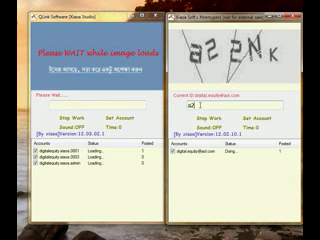
{"action": "type", "text": "2NK"}
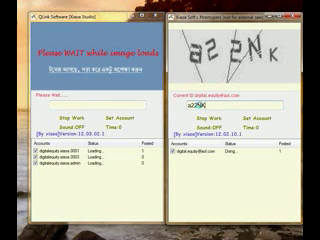
{"action": "key", "text": "Return"}
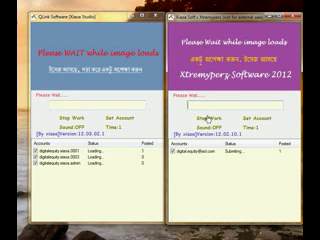
Step: Stop work in Xtremypers and QLink, then close the Xtremypers tool with Close Me
{"action": "left_click", "coordinate": [208, 121]}
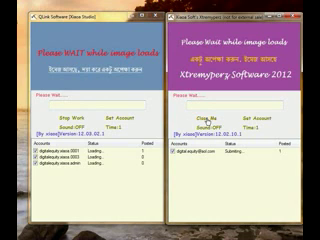
{"action": "left_click", "coordinate": [76, 120]}
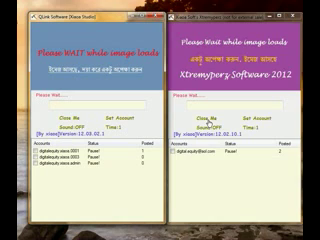
{"action": "left_click", "coordinate": [208, 118]}
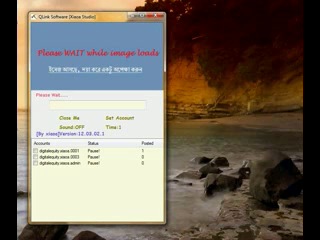